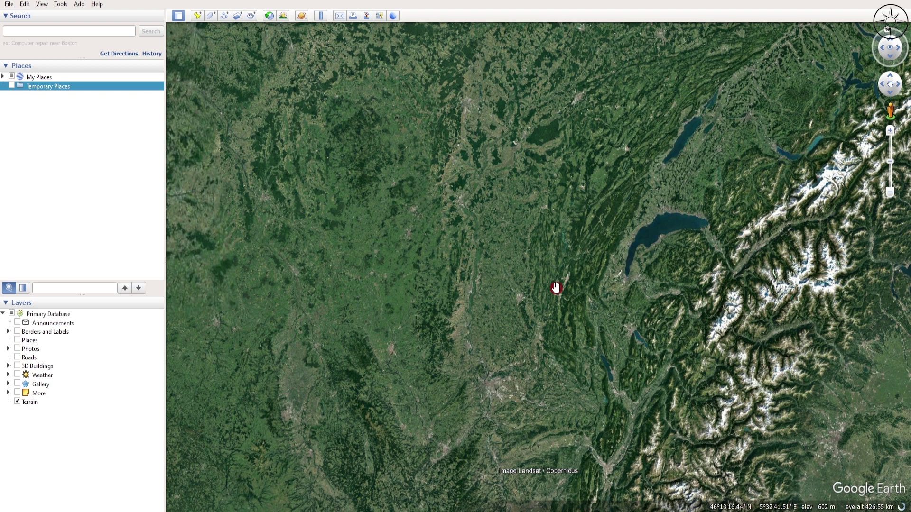
Step: Zoom from 426 km down to about 98 km over the Jura, west of Lake Geneva
{"action": "scroll", "coordinate": [556, 287], "scroll_direction": "up", "scroll_amount": 2}
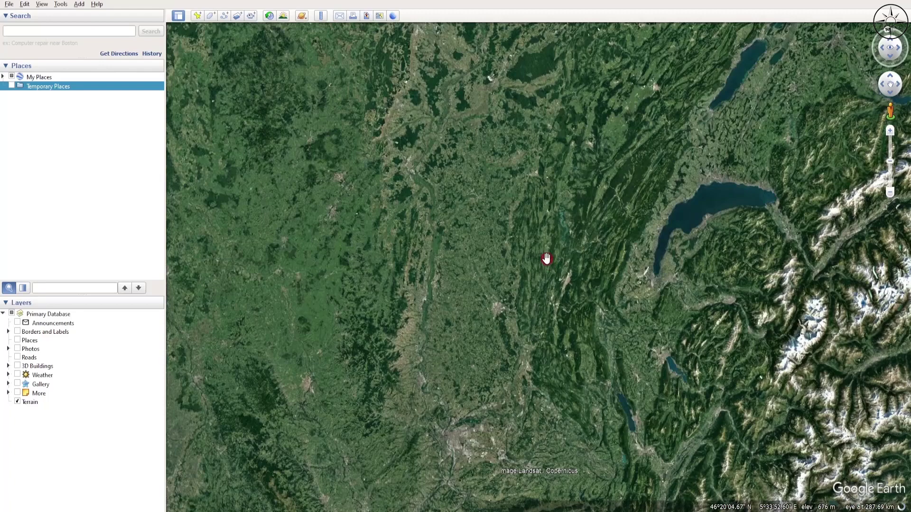
{"action": "scroll", "coordinate": [545, 256], "scroll_direction": "up", "scroll_amount": 2}
{"action": "scroll", "coordinate": [537, 248], "scroll_direction": "up", "scroll_amount": 2}
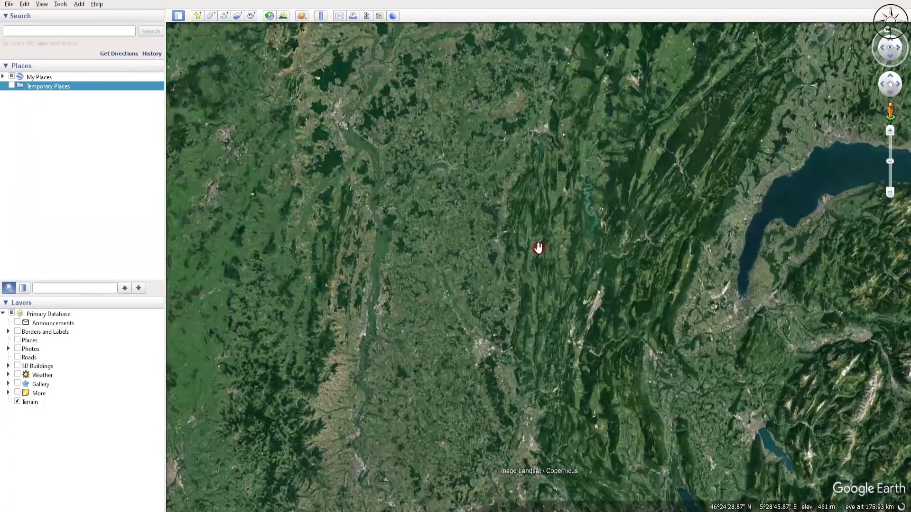
{"action": "scroll", "coordinate": [548, 247], "scroll_direction": "up", "scroll_amount": 2}
{"action": "scroll", "coordinate": [546, 247], "scroll_direction": "up", "scroll_amount": 1}
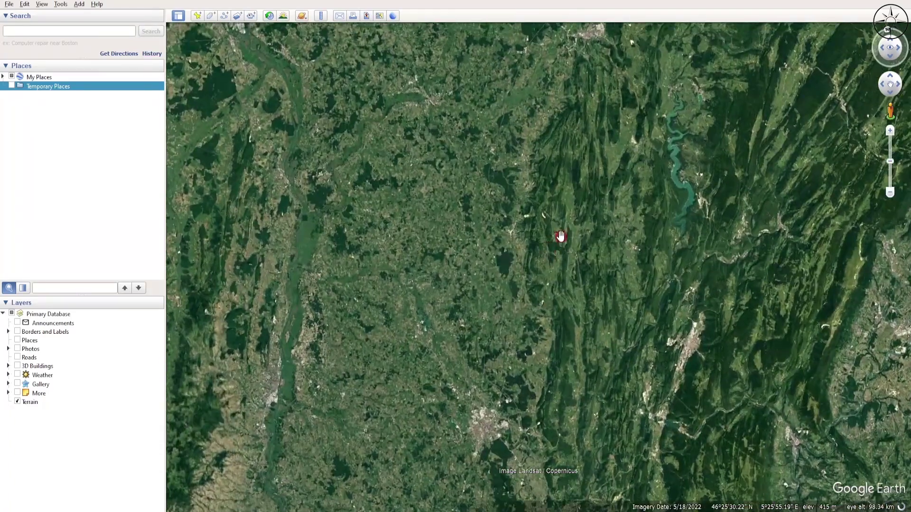
{"action": "scroll", "coordinate": [562, 237], "scroll_direction": "up", "scroll_amount": 1}
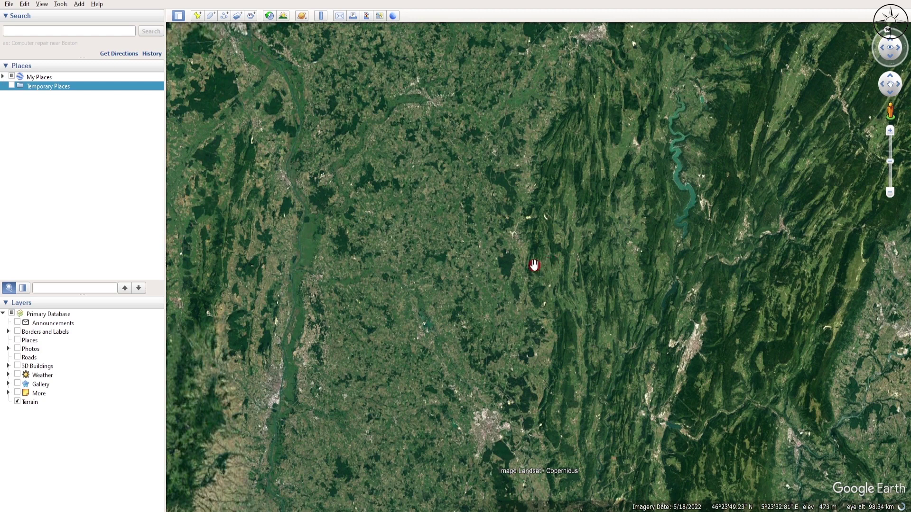
Step: Draw a new path of zigzag east-west and north-south lines forming a grid west of the ridges
{"action": "left_click", "coordinate": [223, 17]}
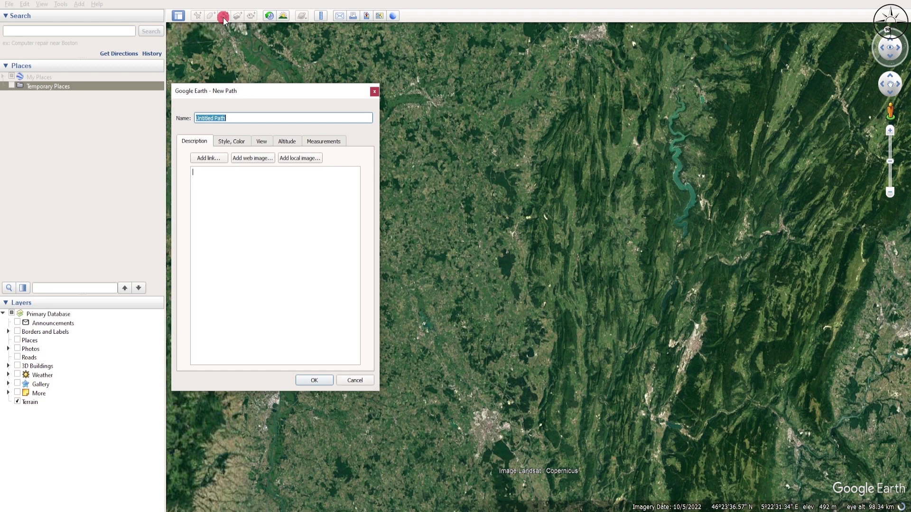
{"action": "mouse_move", "coordinate": [311, 91]}
{"action": "left_mouse_down"}
{"action": "mouse_move", "coordinate": [345, 136]}
{"action": "mouse_move", "coordinate": [317, 98]}
{"action": "mouse_move", "coordinate": [298, 100]}
{"action": "left_mouse_up"}
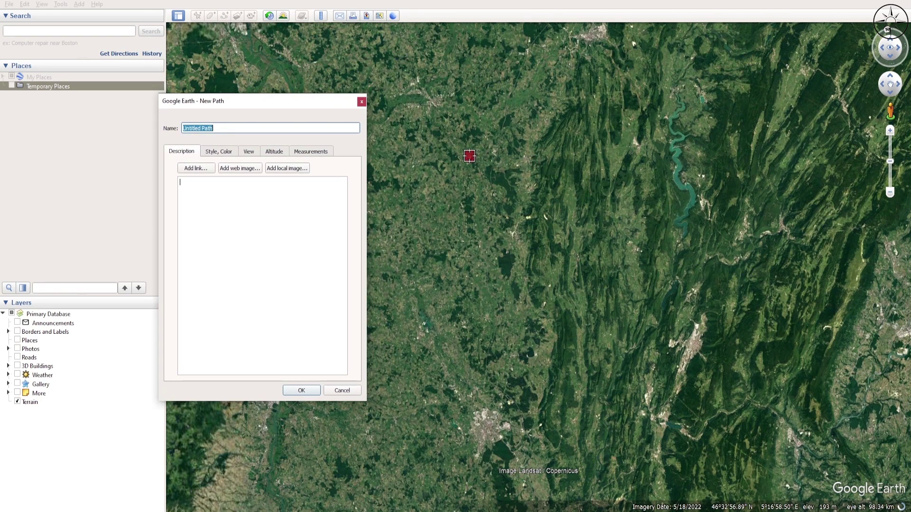
{"action": "mouse_move", "coordinate": [453, 164]}
{"action": "left_mouse_down"}
{"action": "mouse_move", "coordinate": [606, 170]}
{"action": "mouse_move", "coordinate": [609, 188]}
{"action": "mouse_move", "coordinate": [462, 179]}
{"action": "mouse_move", "coordinate": [454, 191]}
{"action": "mouse_move", "coordinate": [597, 201]}
{"action": "mouse_move", "coordinate": [611, 214]}
{"action": "mouse_move", "coordinate": [460, 213]}
{"action": "mouse_move", "coordinate": [460, 230]}
{"action": "mouse_move", "coordinate": [593, 233]}
{"action": "mouse_move", "coordinate": [605, 252]}
{"action": "mouse_move", "coordinate": [457, 256]}
{"action": "mouse_move", "coordinate": [610, 270]}
{"action": "mouse_move", "coordinate": [597, 293]}
{"action": "mouse_move", "coordinate": [469, 287]}
{"action": "mouse_move", "coordinate": [454, 291]}
{"action": "mouse_move", "coordinate": [454, 301]}
{"action": "mouse_move", "coordinate": [608, 312]}
{"action": "left_mouse_up"}
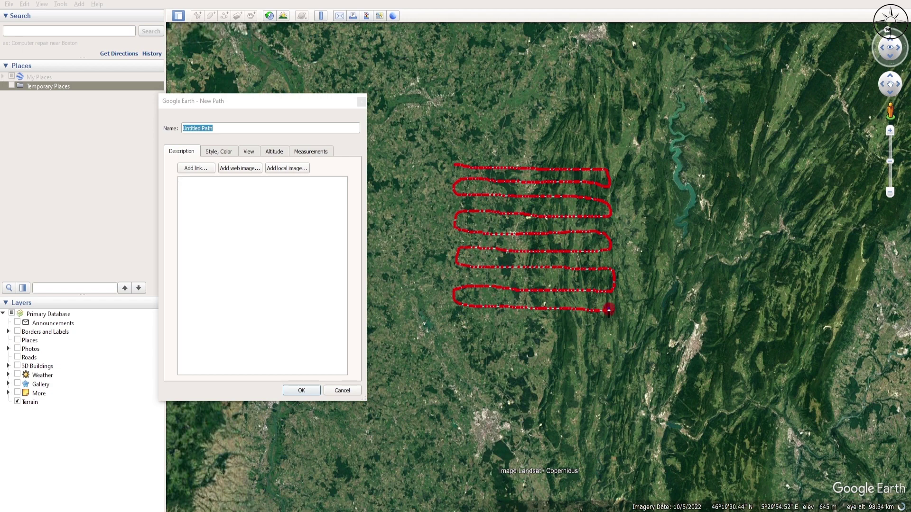
{"action": "mouse_move", "coordinate": [609, 311]}
{"action": "left_mouse_down"}
{"action": "mouse_move", "coordinate": [606, 171]}
{"action": "mouse_move", "coordinate": [603, 308]}
{"action": "mouse_move", "coordinate": [594, 313]}
{"action": "mouse_move", "coordinate": [590, 197]}
{"action": "mouse_move", "coordinate": [579, 200]}
{"action": "mouse_move", "coordinate": [580, 317]}
{"action": "mouse_move", "coordinate": [557, 175]}
{"action": "mouse_move", "coordinate": [547, 309]}
{"action": "mouse_move", "coordinate": [546, 172]}
{"action": "mouse_move", "coordinate": [519, 306]}
{"action": "mouse_move", "coordinate": [521, 171]}
{"action": "mouse_move", "coordinate": [511, 276]}
{"action": "mouse_move", "coordinate": [499, 170]}
{"action": "mouse_move", "coordinate": [496, 285]}
{"action": "mouse_move", "coordinate": [471, 174]}
{"action": "mouse_move", "coordinate": [473, 250]}
{"action": "mouse_move", "coordinate": [457, 299]}
{"action": "mouse_move", "coordinate": [454, 164]}
{"action": "left_mouse_up"}
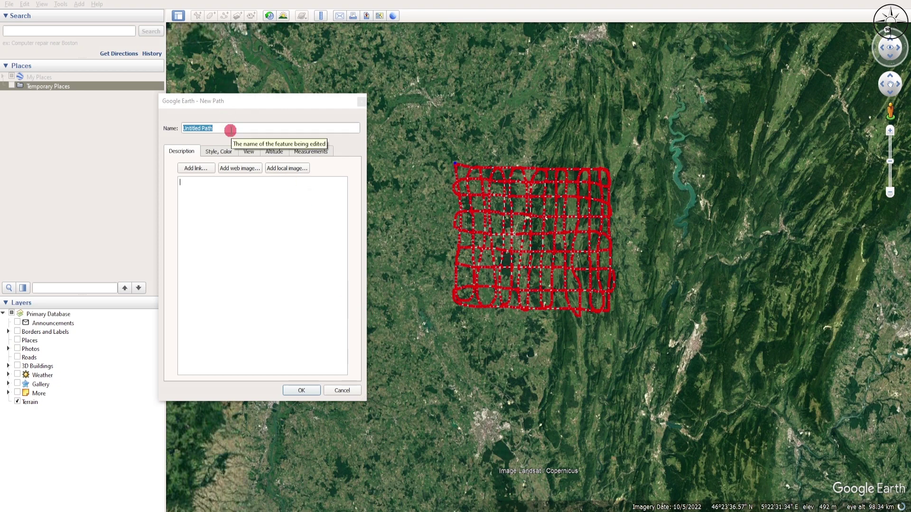
Step: Name the grid path 'Path' and save it as path.kmz in the Desktop path folder
{"action": "type", "text": "Path"}
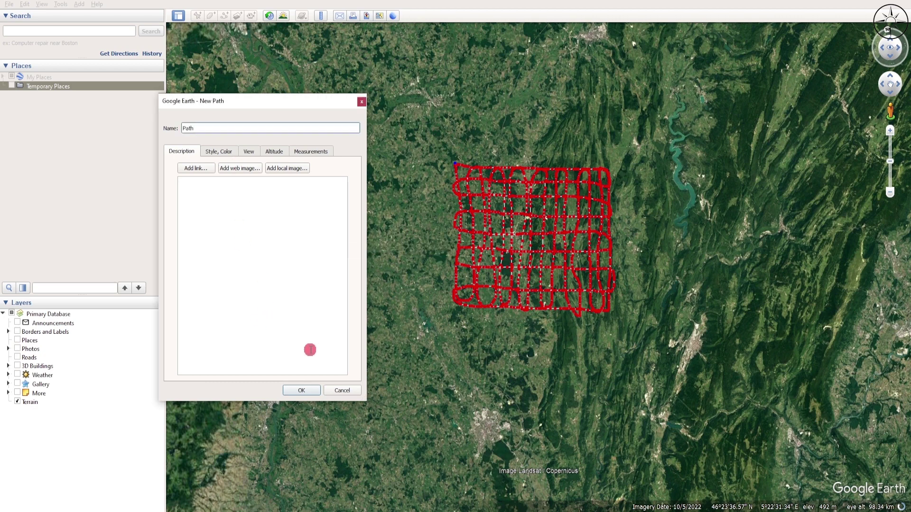
{"action": "left_click", "coordinate": [301, 390]}
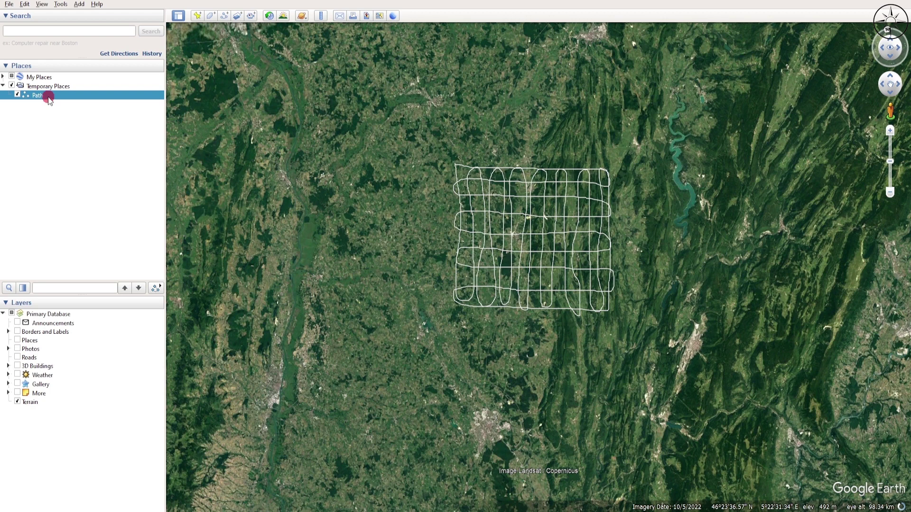
{"action": "right_click", "coordinate": [49, 97]}
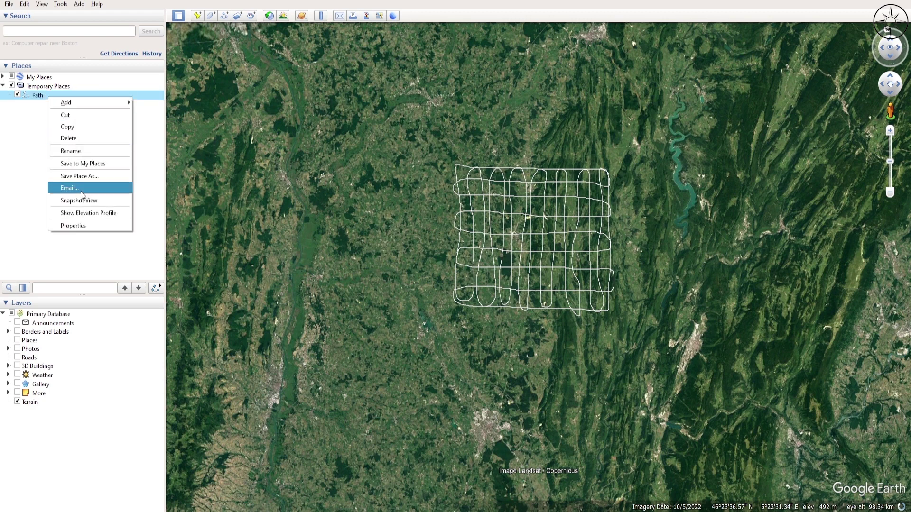
{"action": "left_click", "coordinate": [97, 178]}
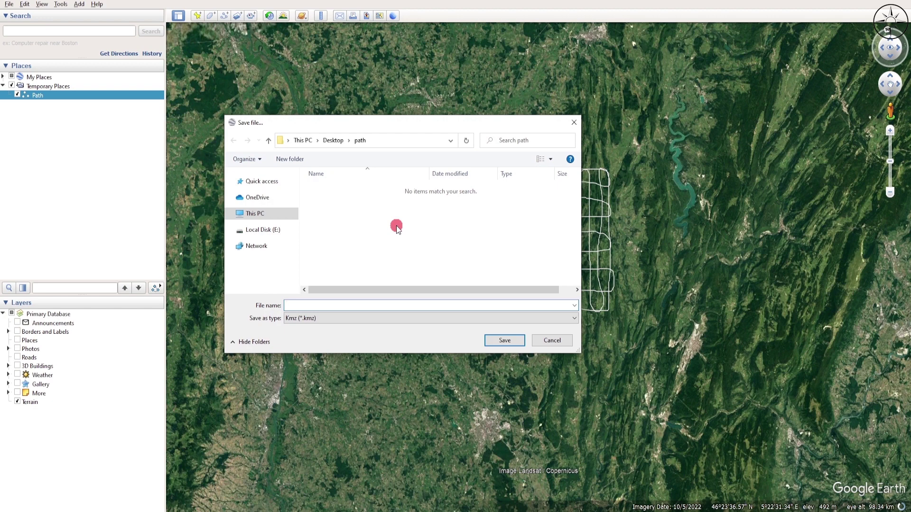
{"action": "type", "text": "path"}
{"action": "left_click", "coordinate": [504, 341]}
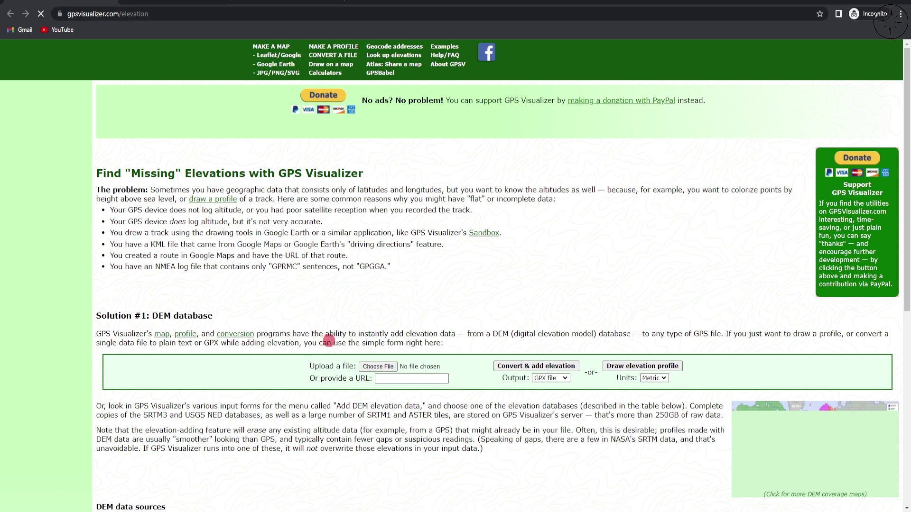
Step: Upload path.kmz to GPS Visualizer with Plain text output and run Convert & add elevation
{"action": "left_click", "coordinate": [378, 366]}
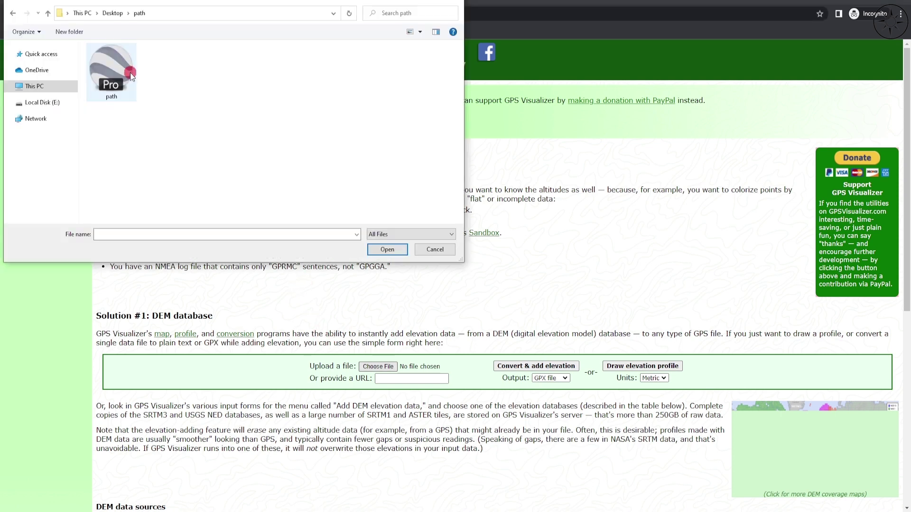
{"action": "left_click", "coordinate": [127, 73]}
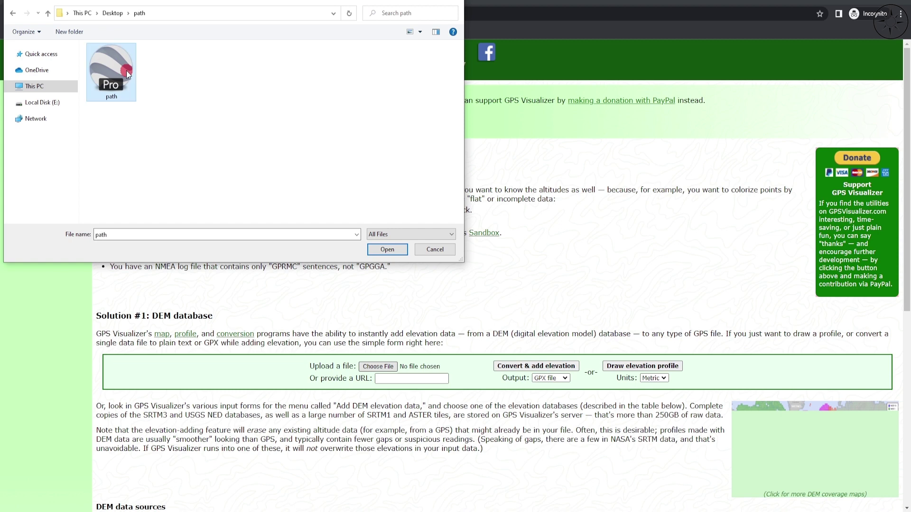
{"action": "left_click", "coordinate": [398, 248]}
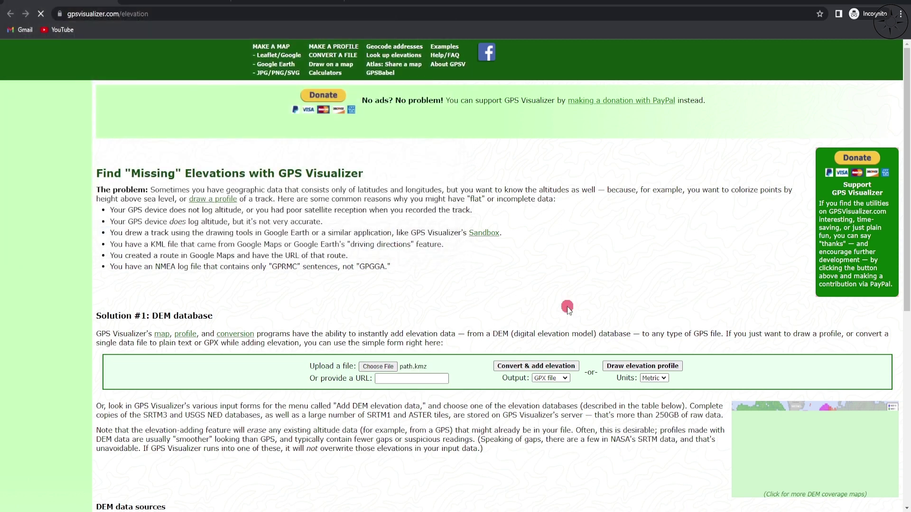
{"action": "left_click", "coordinate": [563, 383]}
{"action": "left_click", "coordinate": [556, 396]}
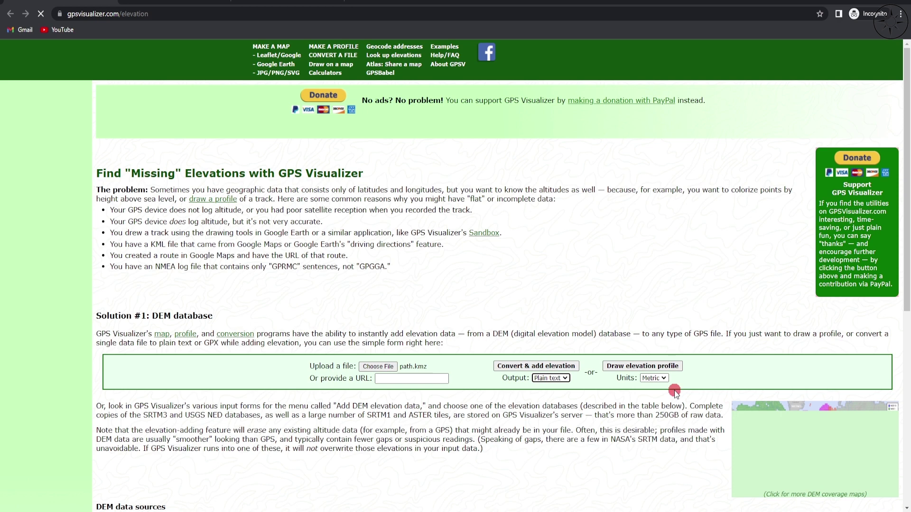
{"action": "left_click", "coordinate": [572, 367]}
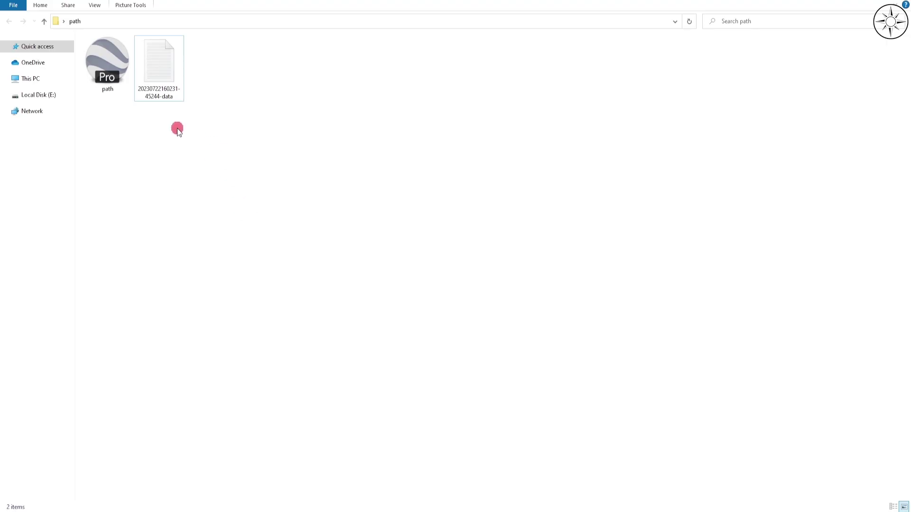
{"action": "double_click", "coordinate": [171, 90]}
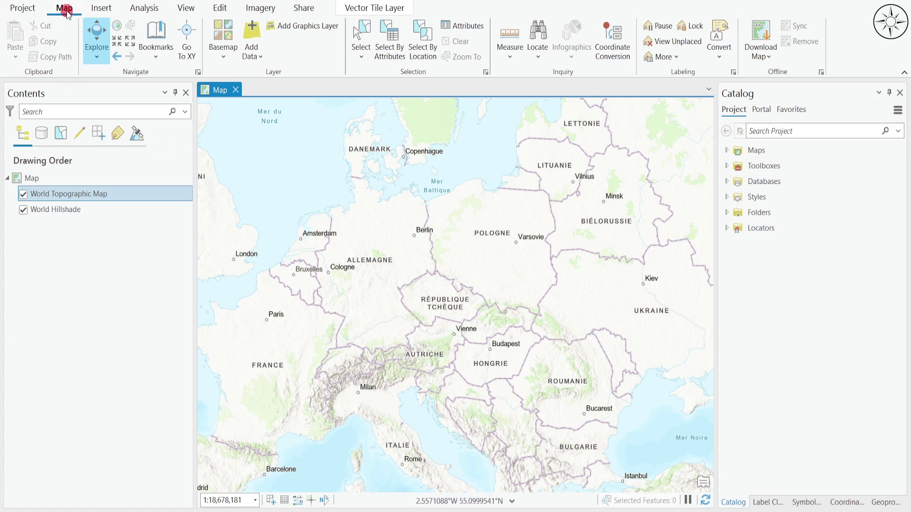
Step: Start XY Table To Point with the downloaded data file as input and dem.shp as output
{"action": "left_click", "coordinate": [257, 57]}
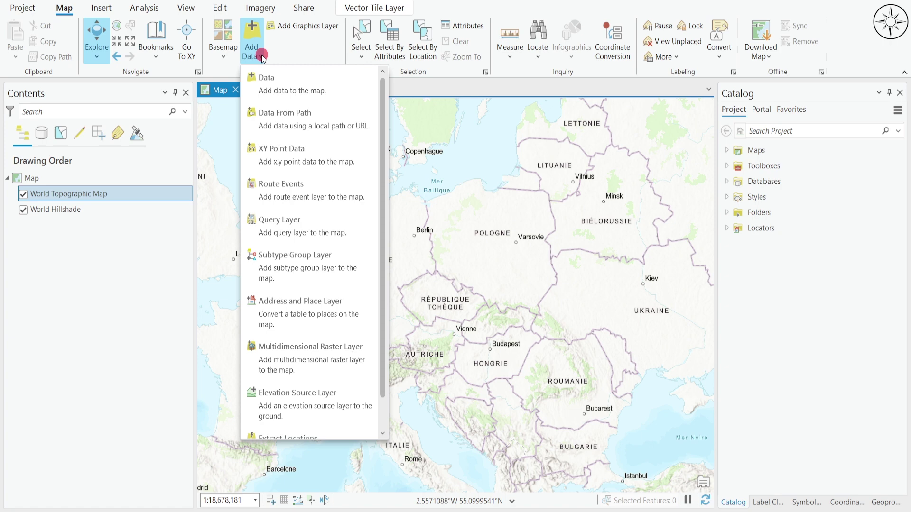
{"action": "left_click", "coordinate": [312, 162]}
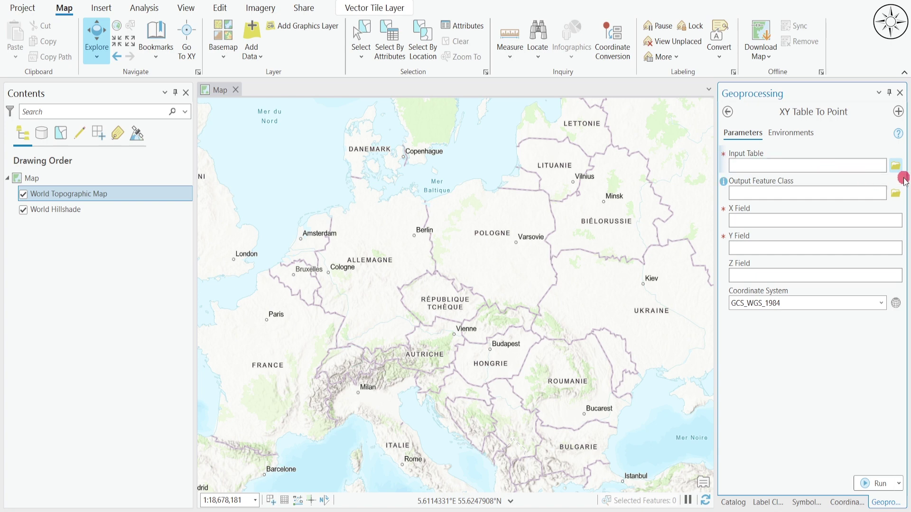
{"action": "left_click", "coordinate": [895, 165]}
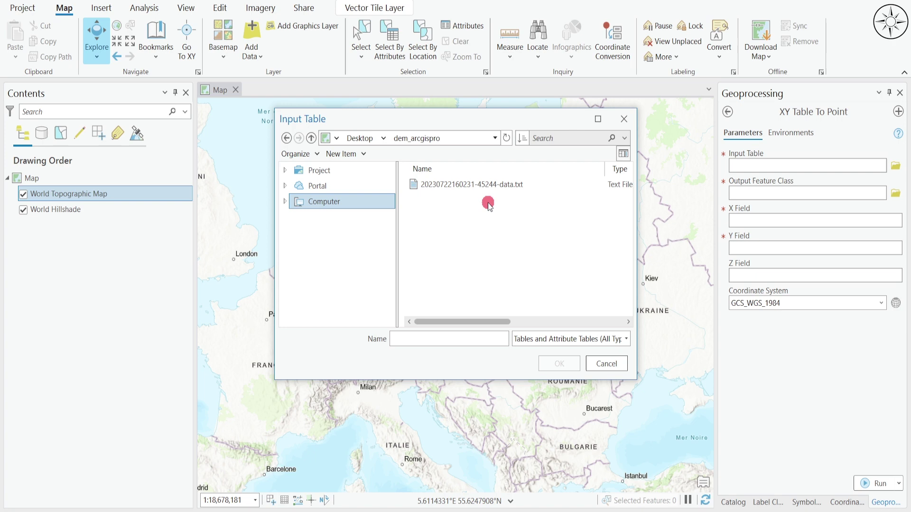
{"action": "left_click", "coordinate": [474, 184]}
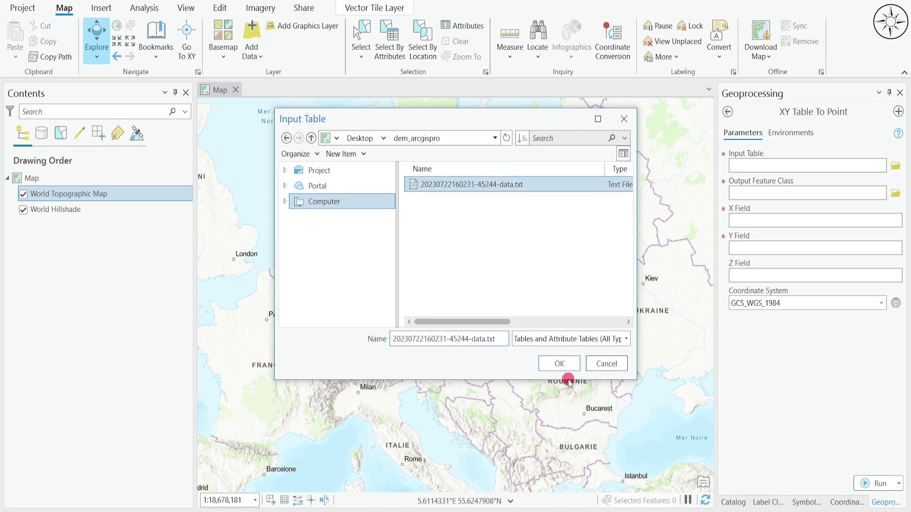
{"action": "left_click", "coordinate": [564, 364]}
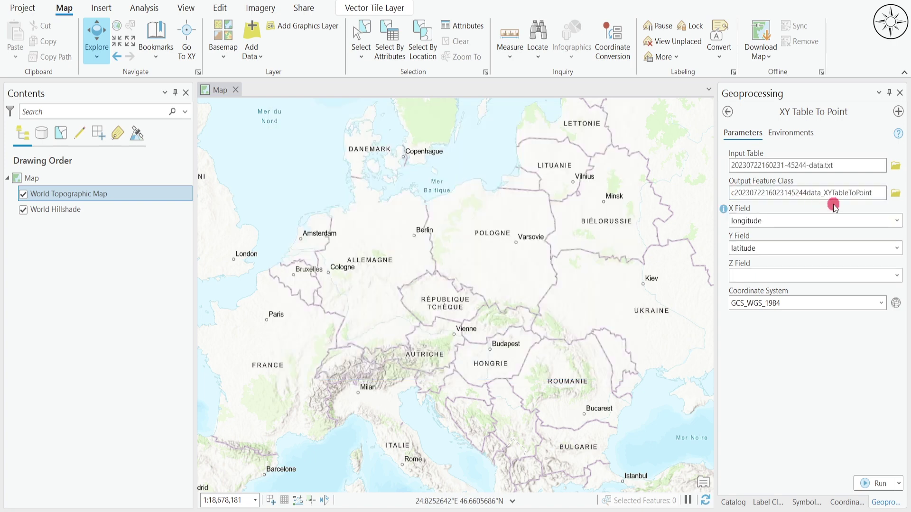
{"action": "left_click", "coordinate": [896, 194]}
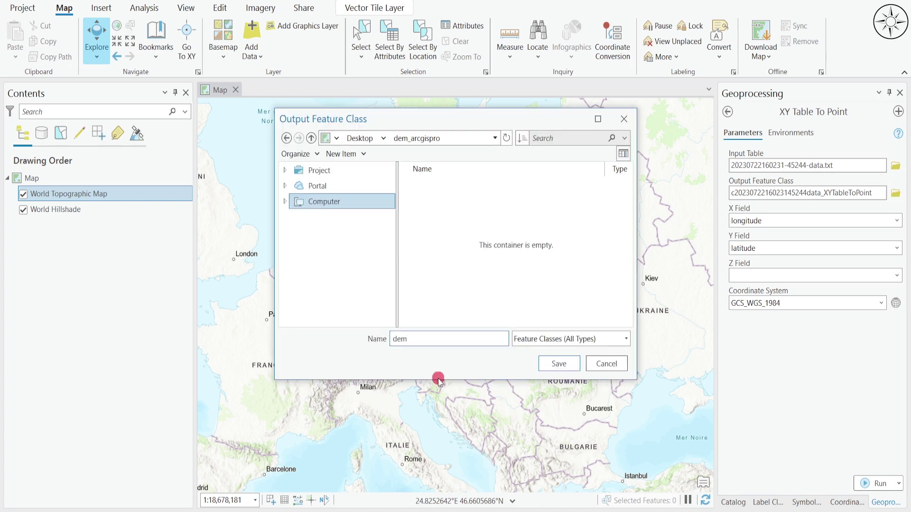
{"action": "left_click", "coordinate": [559, 365]}
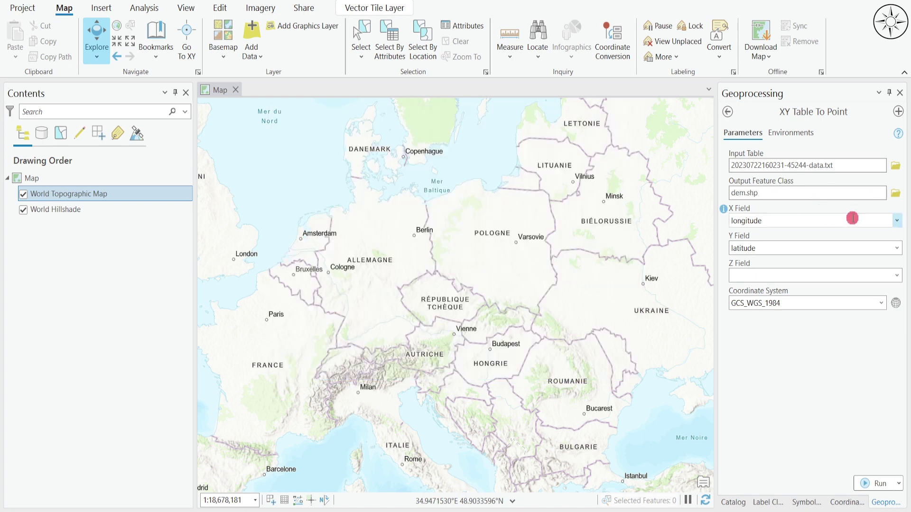
Step: Set X to longitude, Y to latitude, Z to altitude (m), and coordinate system WGS 1984
{"action": "left_click", "coordinate": [897, 220]}
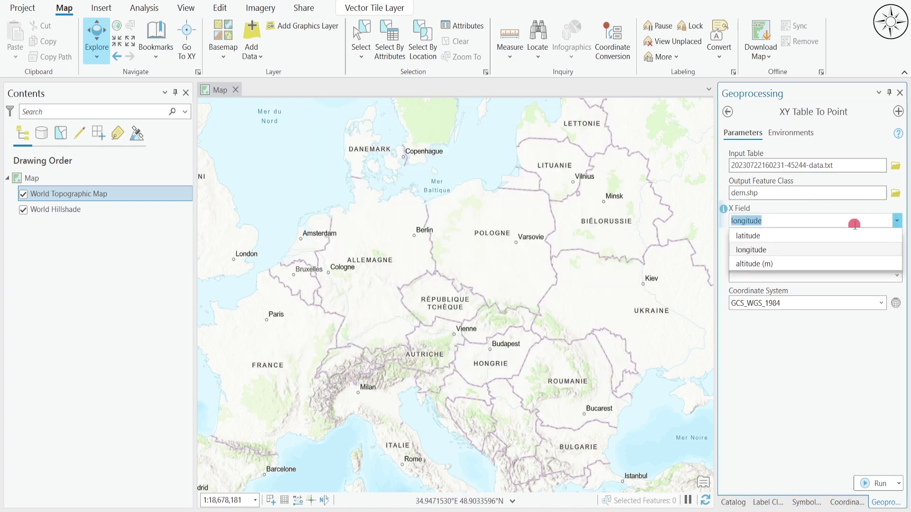
{"action": "left_click", "coordinate": [820, 252]}
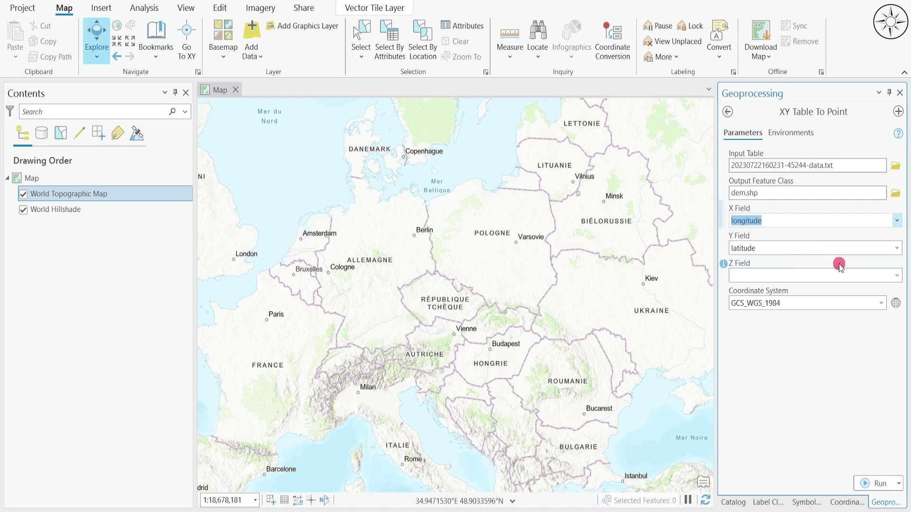
{"action": "left_click", "coordinate": [897, 248]}
{"action": "left_click", "coordinate": [807, 269]}
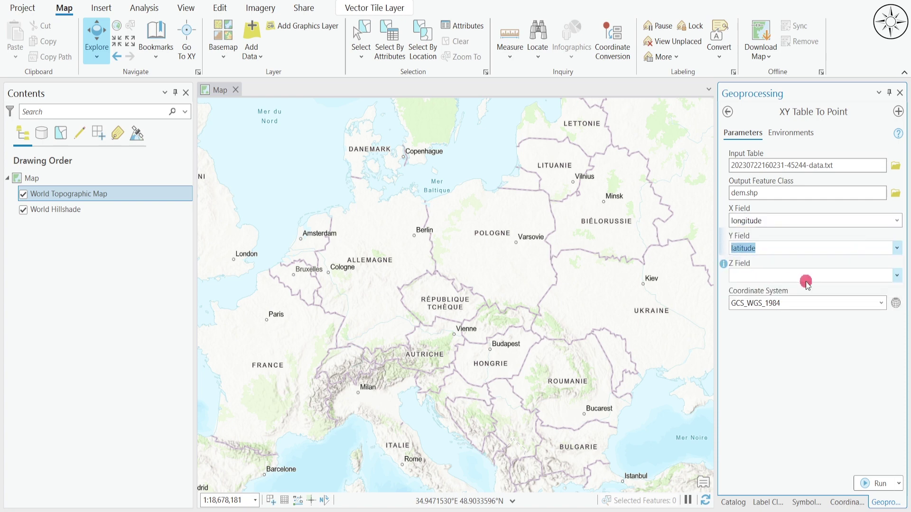
{"action": "left_click", "coordinate": [897, 275]}
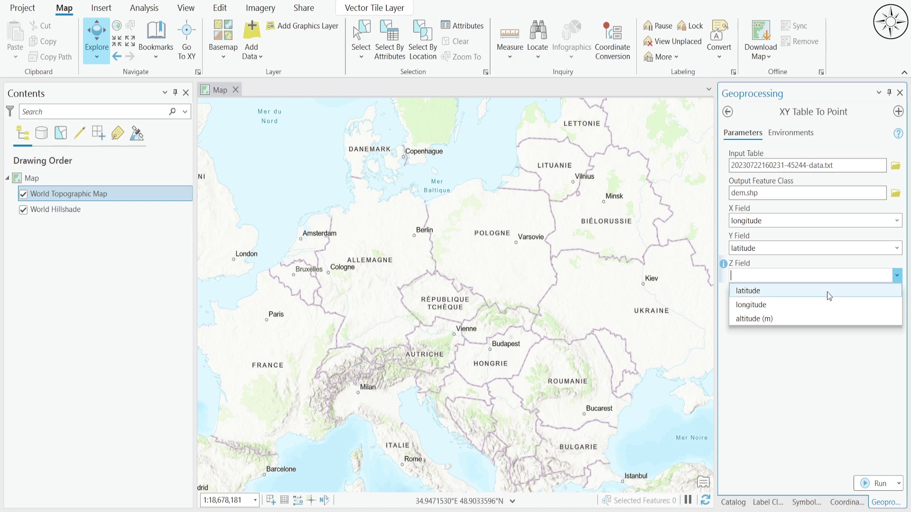
{"action": "left_click", "coordinate": [797, 320]}
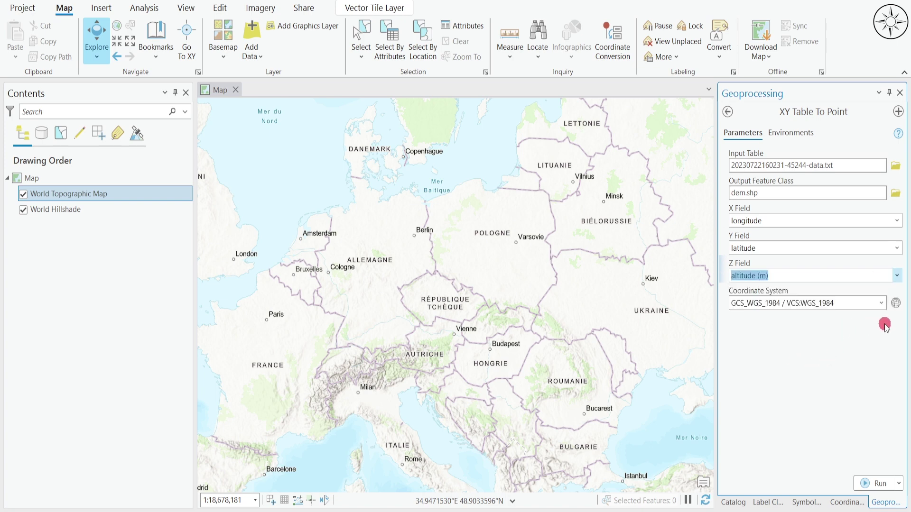
{"action": "left_click", "coordinate": [895, 303]}
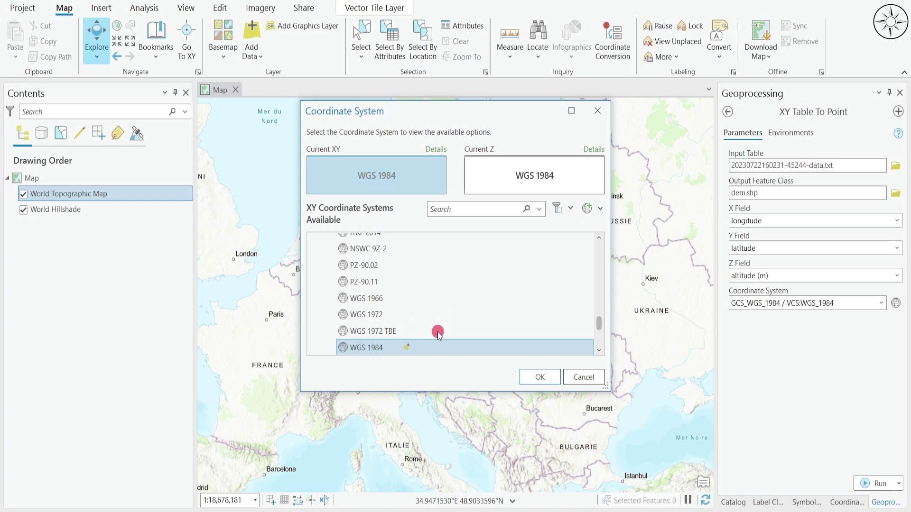
{"action": "left_click", "coordinate": [463, 209]}
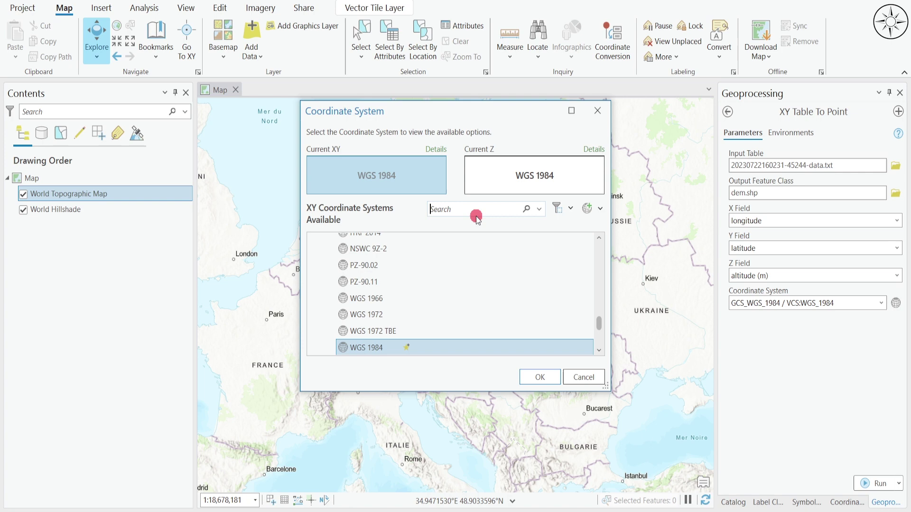
{"action": "left_click", "coordinate": [535, 378]}
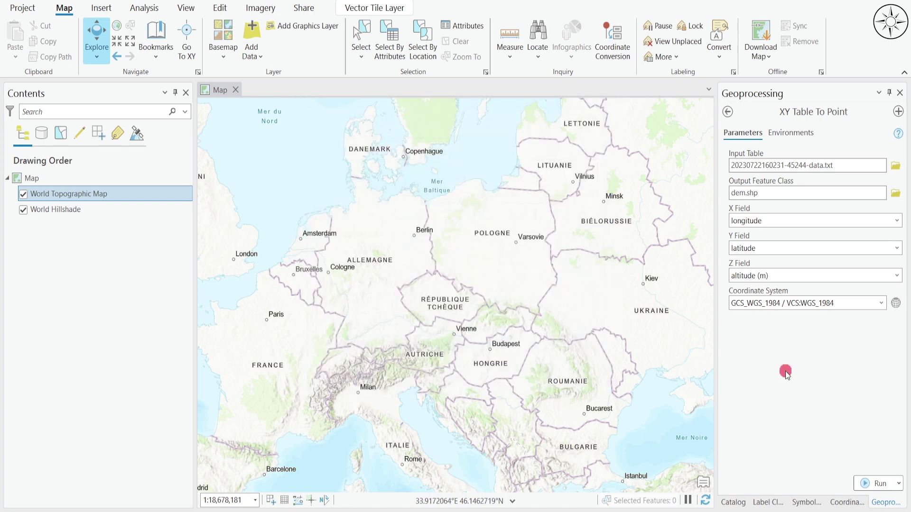
Step: Run XY Table To Point to create the dem layer, then review its attribute table
{"action": "left_click", "coordinate": [877, 483]}
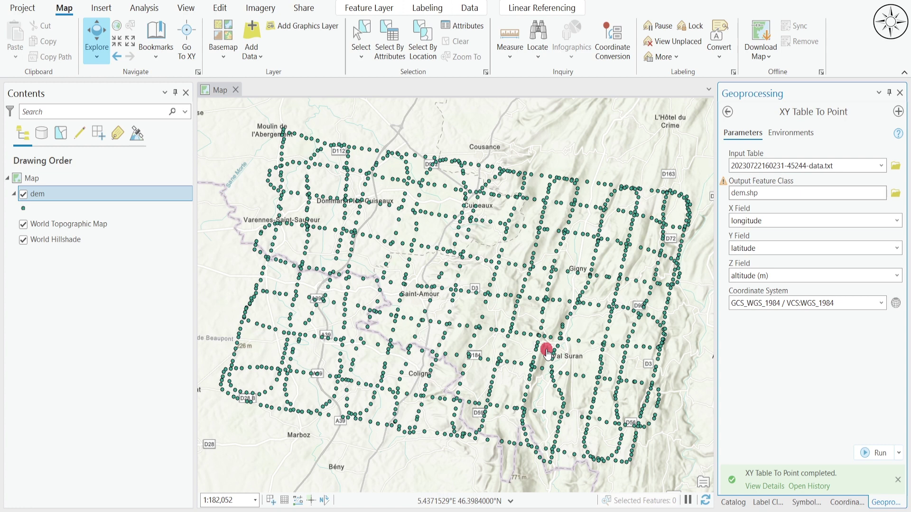
{"action": "right_click", "coordinate": [92, 194]}
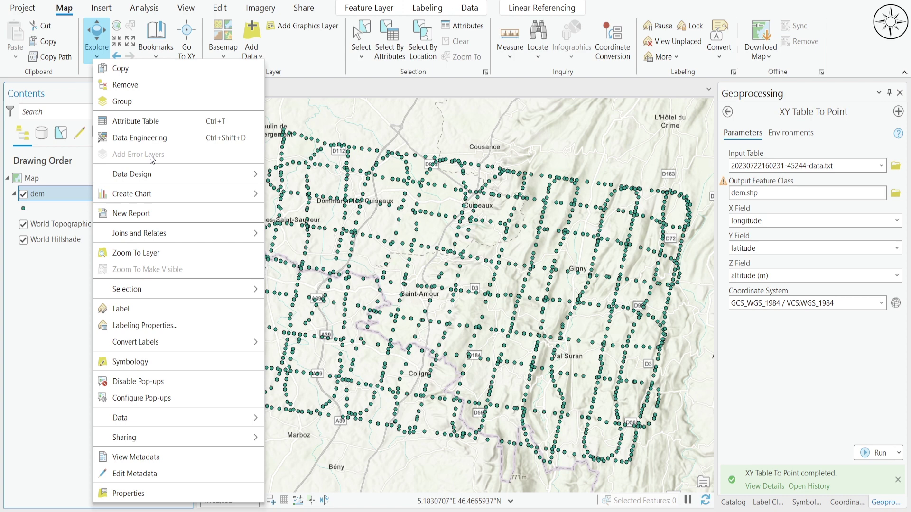
{"action": "left_click", "coordinate": [153, 122]}
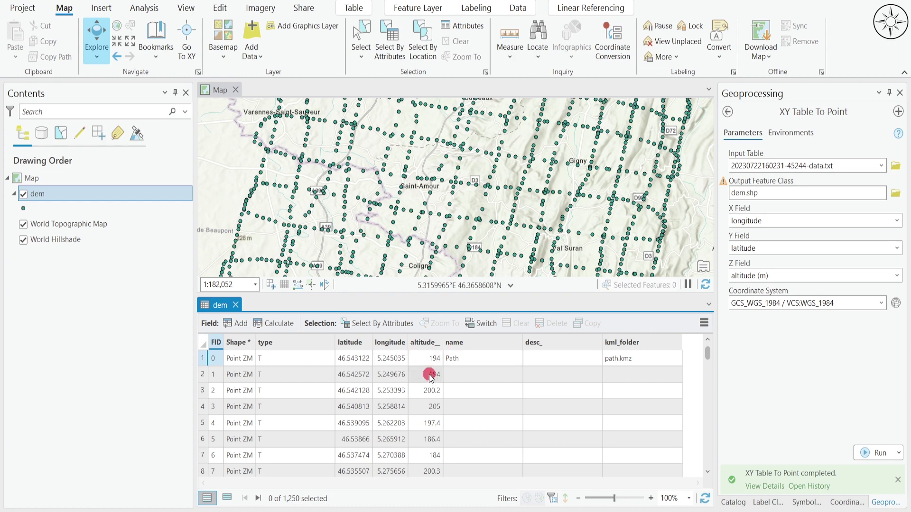
{"action": "left_click", "coordinate": [235, 304]}
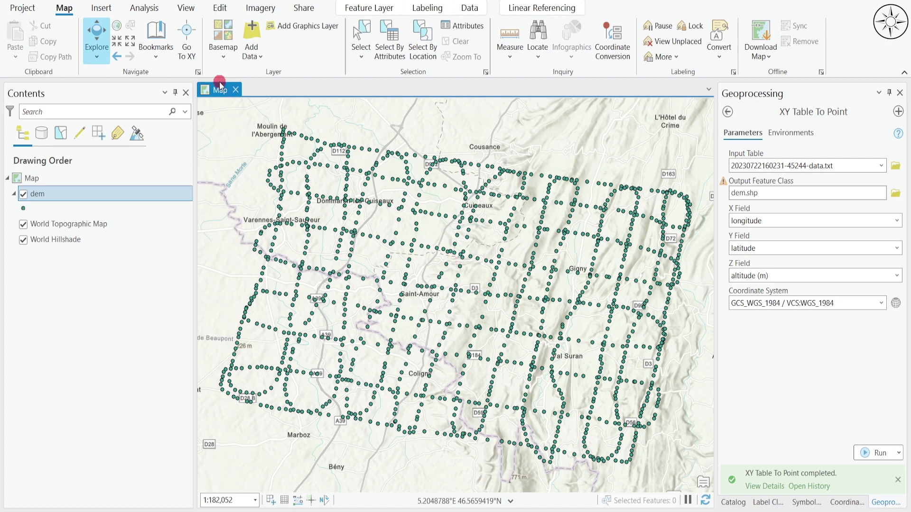
Step: Open Natural Neighbor from Toolboxes > Spatial Analyst Tools > Interpolation on the Analysis tab
{"action": "left_click", "coordinate": [148, 8]}
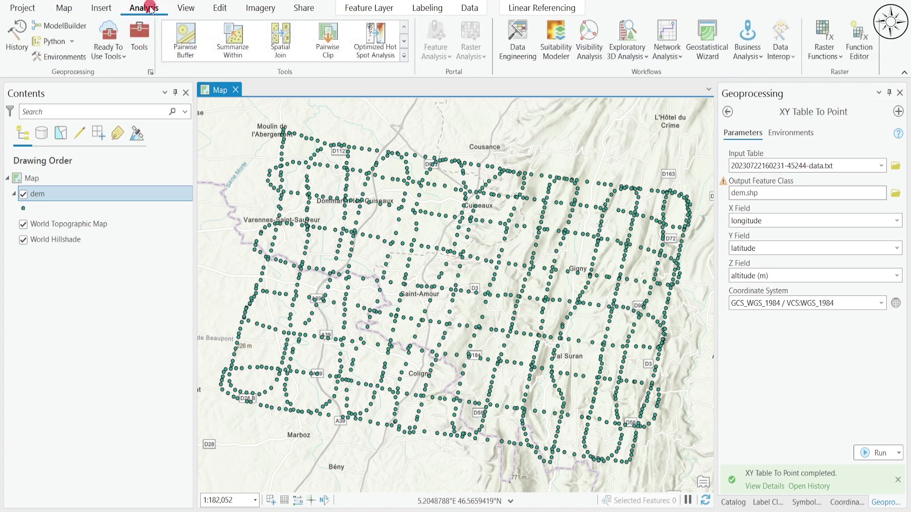
{"action": "left_click", "coordinate": [141, 43]}
{"action": "left_click", "coordinate": [777, 134]}
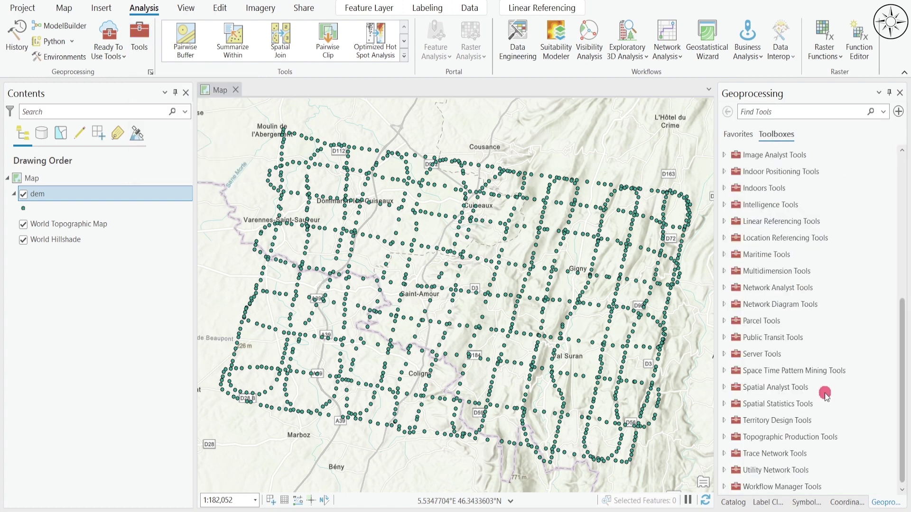
{"action": "left_click", "coordinate": [725, 388]}
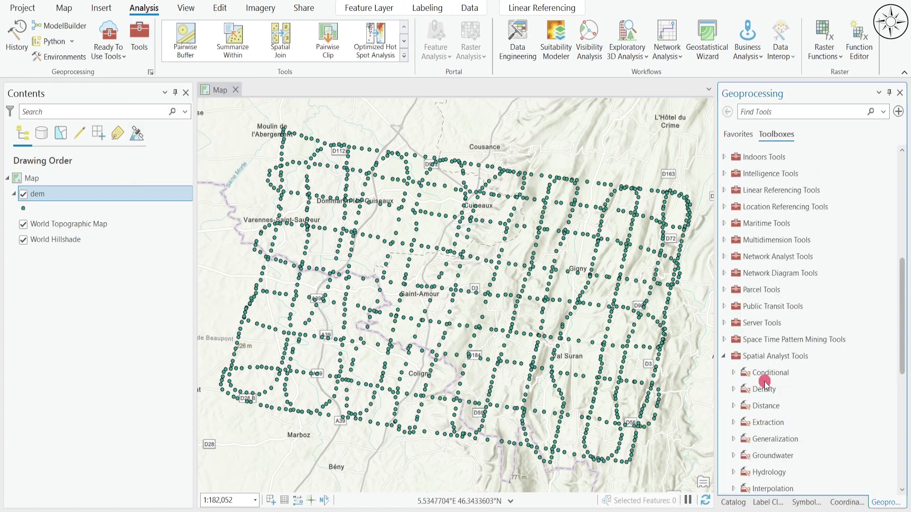
{"action": "scroll", "coordinate": [765, 383], "scroll_direction": "down", "scroll_amount": 1}
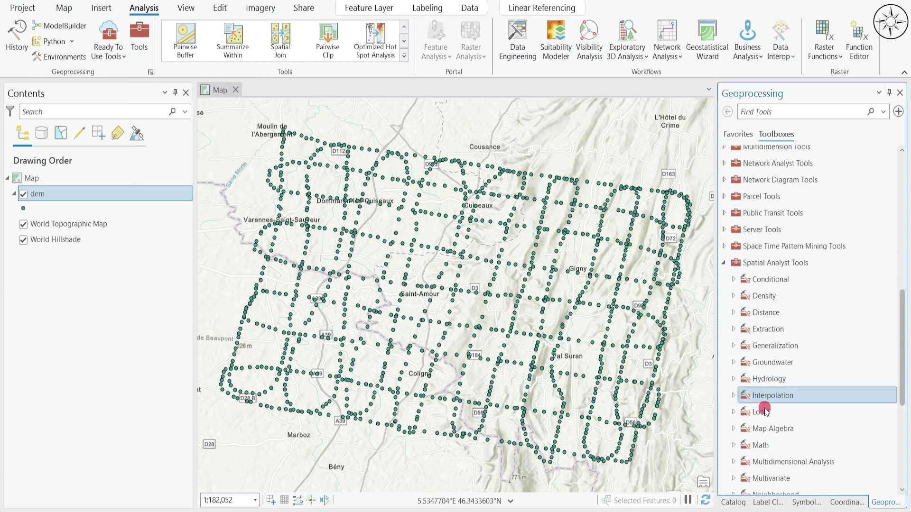
{"action": "left_click", "coordinate": [735, 396]}
{"action": "scroll", "coordinate": [811, 370], "scroll_direction": "down", "scroll_amount": 2}
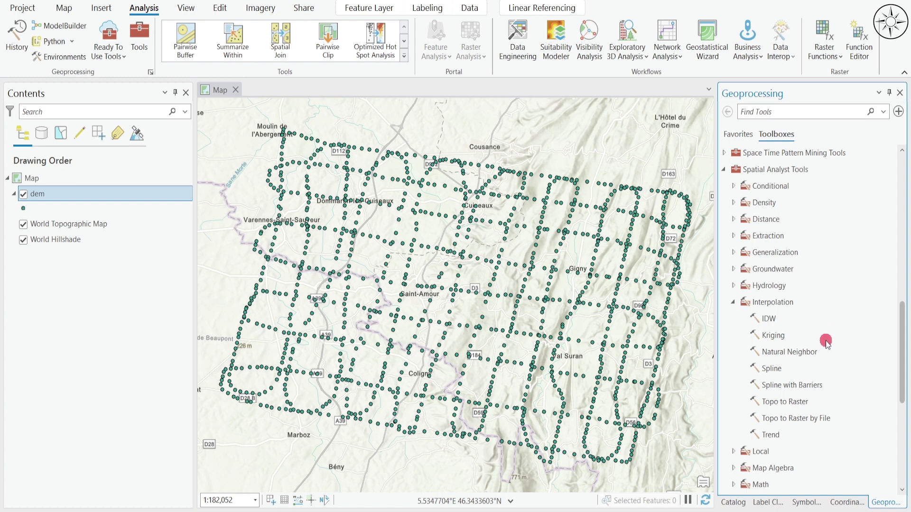
{"action": "left_click", "coordinate": [809, 355]}
{"action": "double_click", "coordinate": [809, 353]}
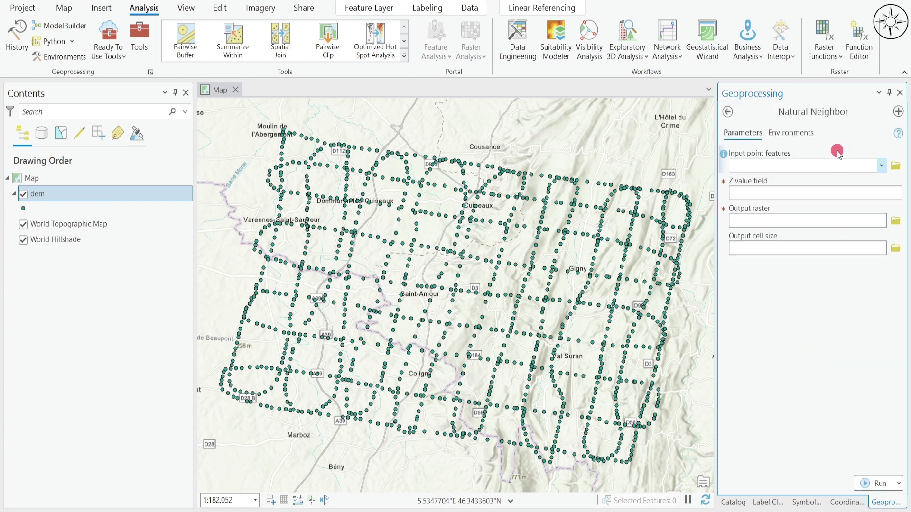
Step: Set input points to dem, Z value field to altitude_, and output raster to dem_final
{"action": "left_click", "coordinate": [881, 166]}
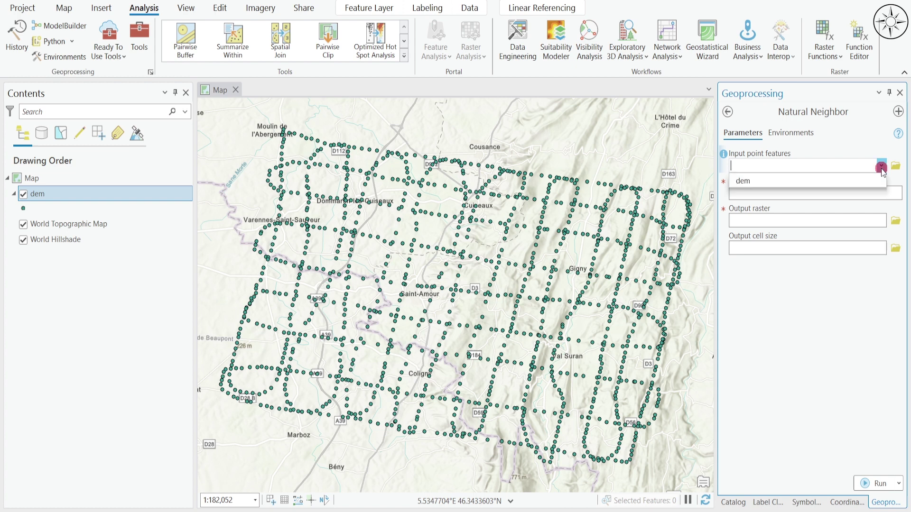
{"action": "left_click", "coordinate": [767, 181]}
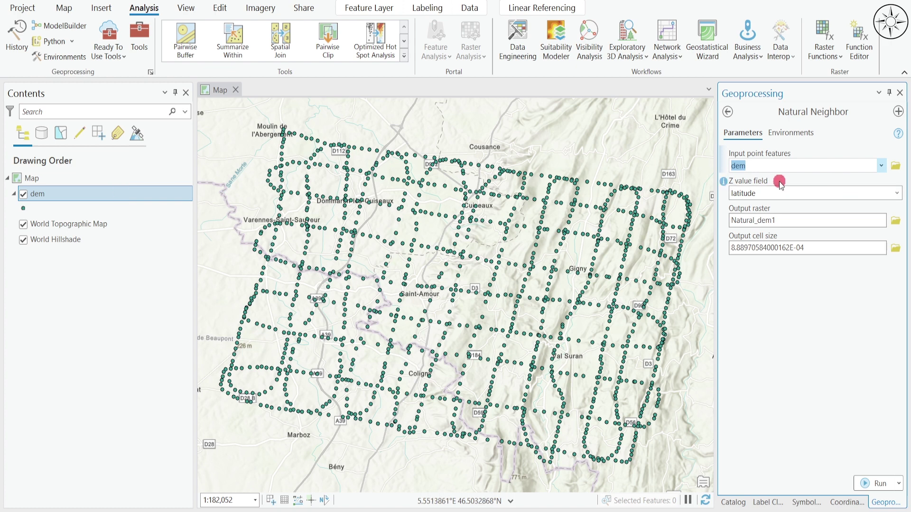
{"action": "left_click", "coordinate": [899, 196]}
{"action": "left_click", "coordinate": [761, 250]}
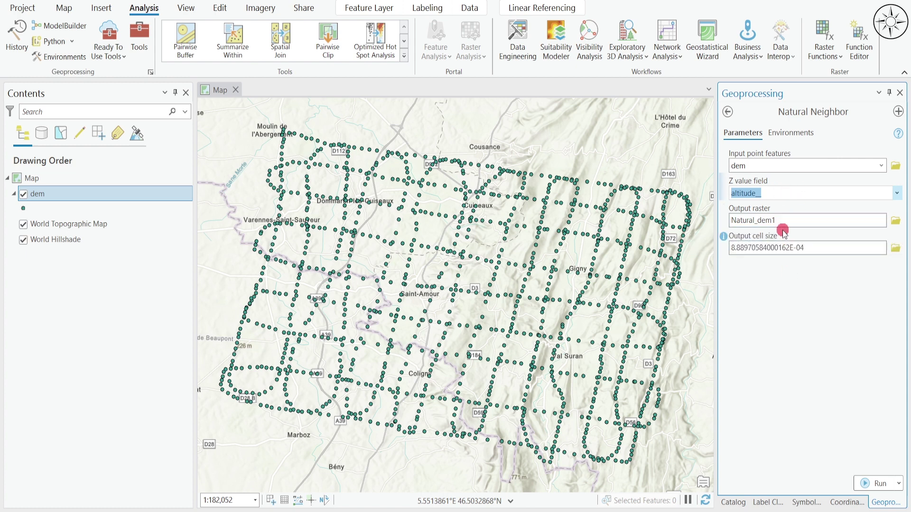
{"action": "left_click", "coordinate": [896, 221]}
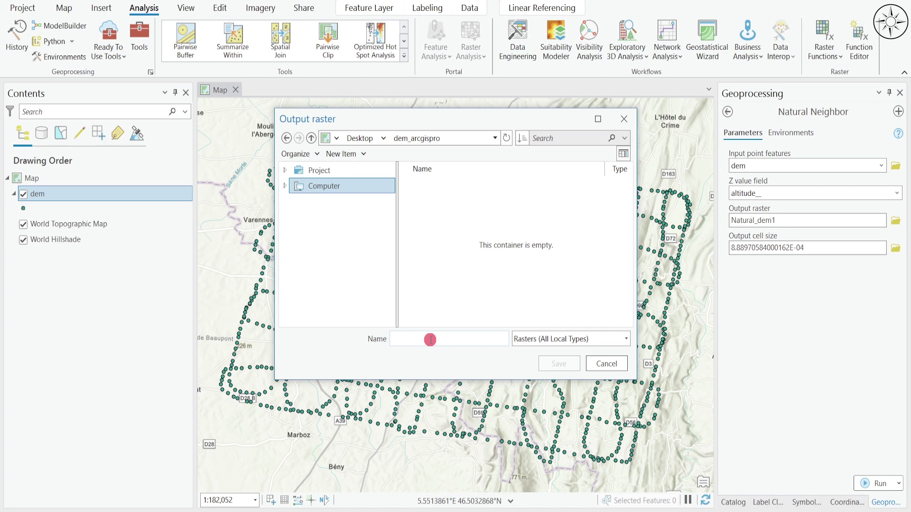
{"action": "type", "text": "dem_fi"}
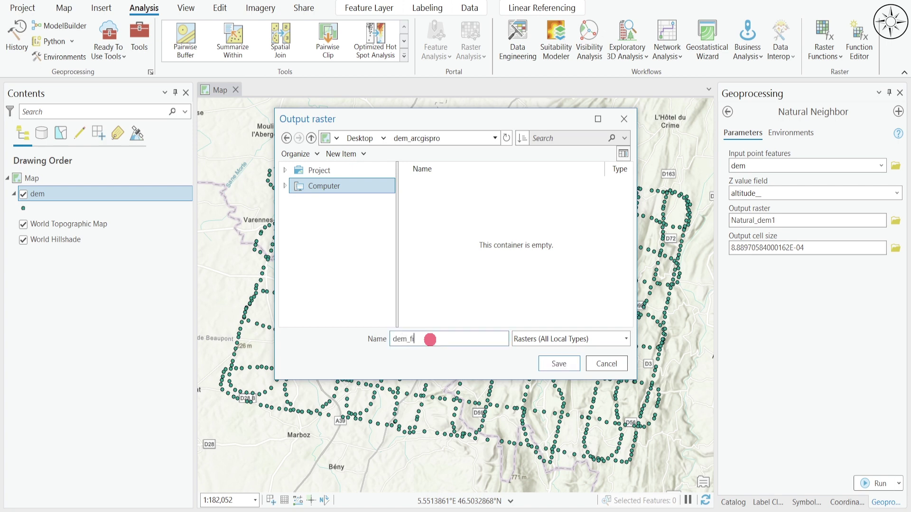
{"action": "type", "text": "nal"}
{"action": "left_click", "coordinate": [559, 363]}
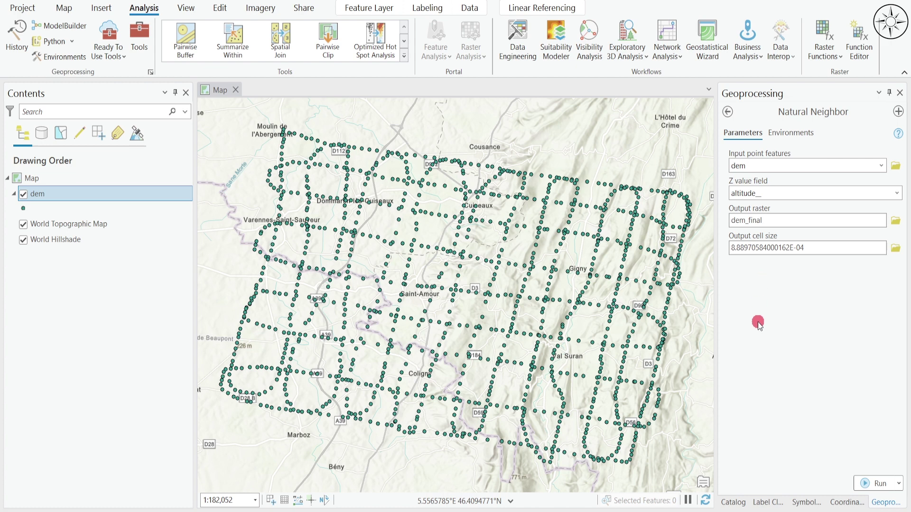
Step: Run Natural Neighbor, then give dem_final a green-yellow-red colour scheme across 9 classes
{"action": "left_click", "coordinate": [872, 484]}
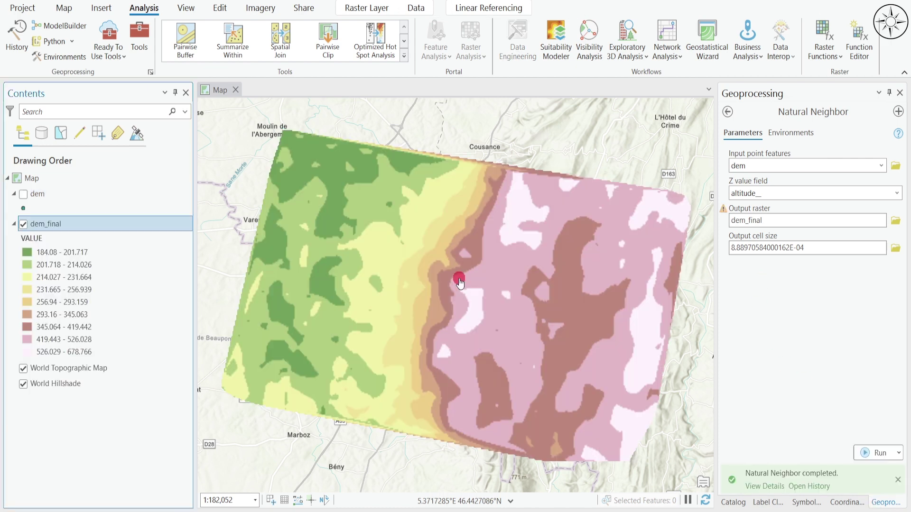
{"action": "left_click", "coordinate": [56, 249]}
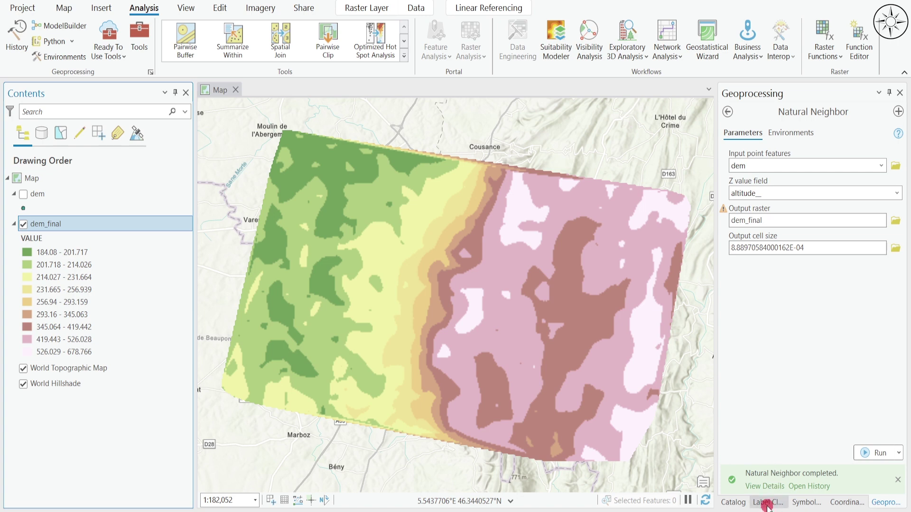
{"action": "left_click", "coordinate": [804, 503]}
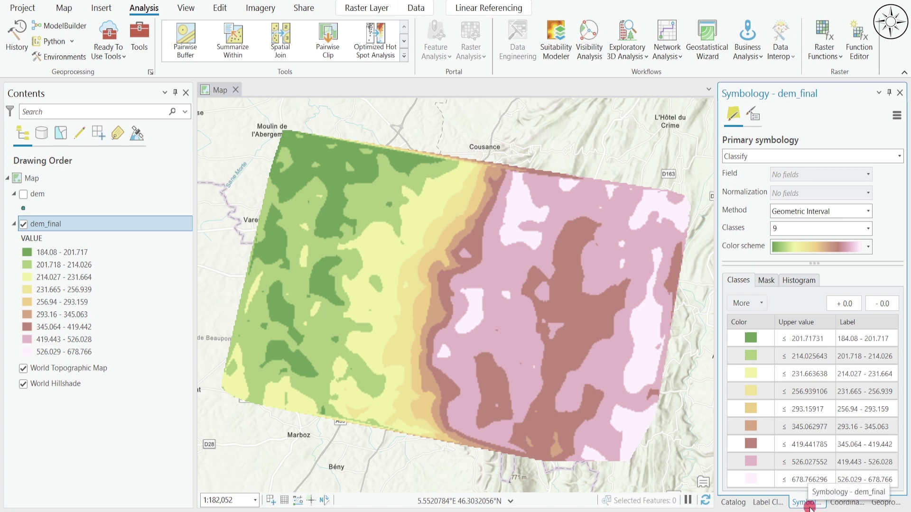
{"action": "left_click", "coordinate": [868, 247]}
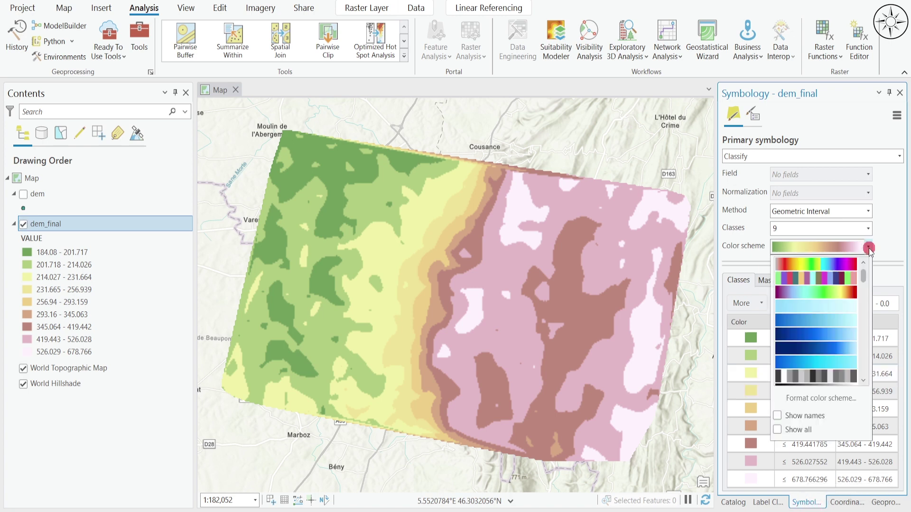
{"action": "scroll", "coordinate": [847, 295], "scroll_direction": "down", "scroll_amount": 6}
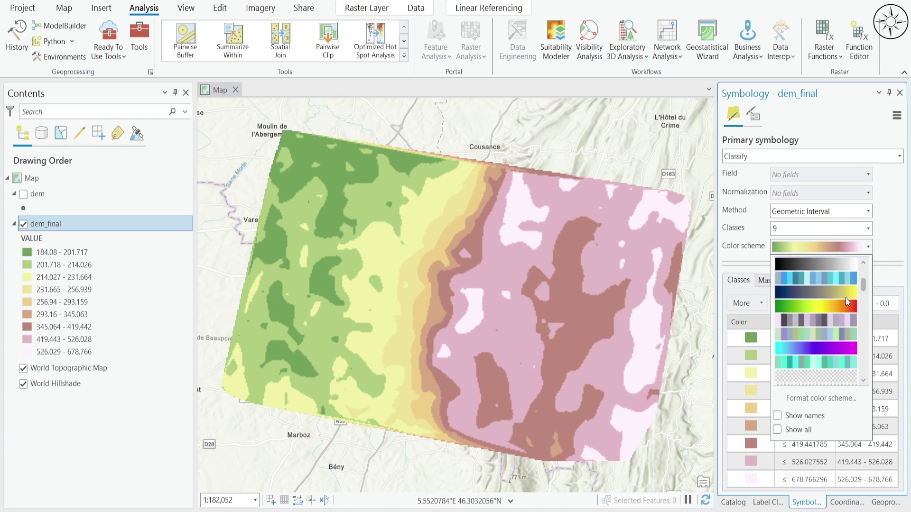
{"action": "left_click", "coordinate": [830, 267]}
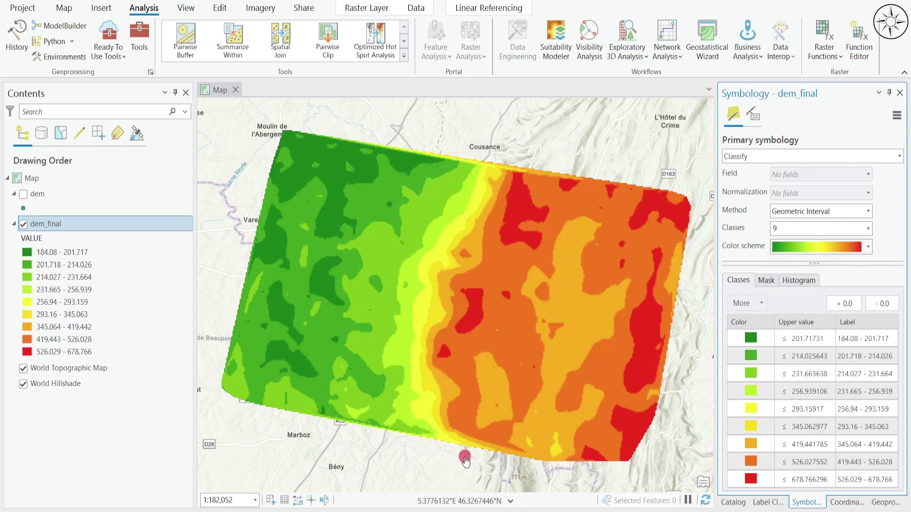